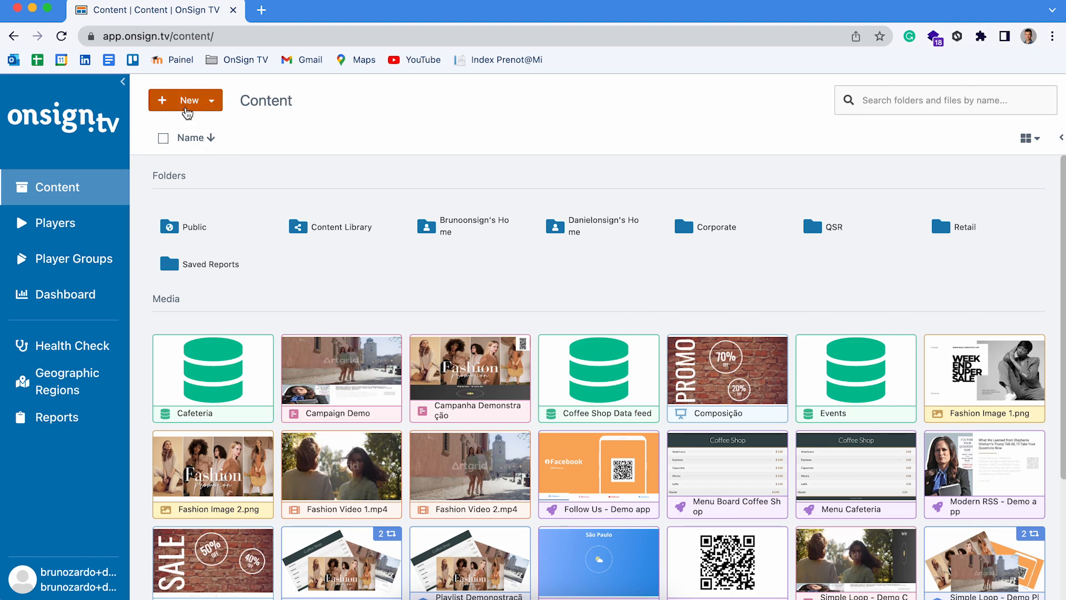
# Step: Start a new Our Team app from the Office category, examine its data feed requirements, and close it without saving
pyautogui.click(189, 106)
pyautogui.click(184, 175)
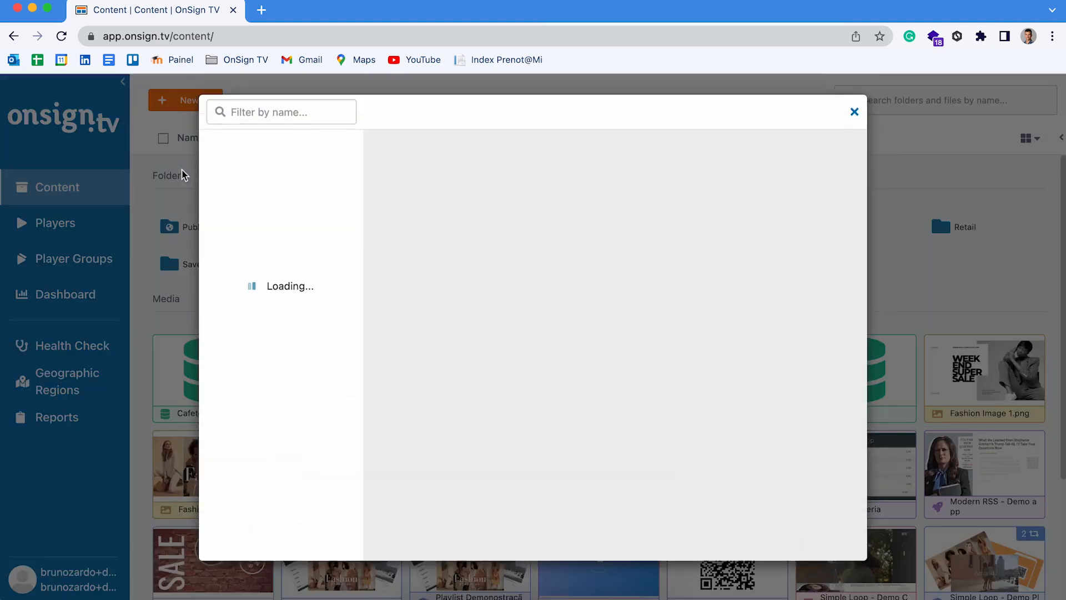
pyautogui.click(278, 330)
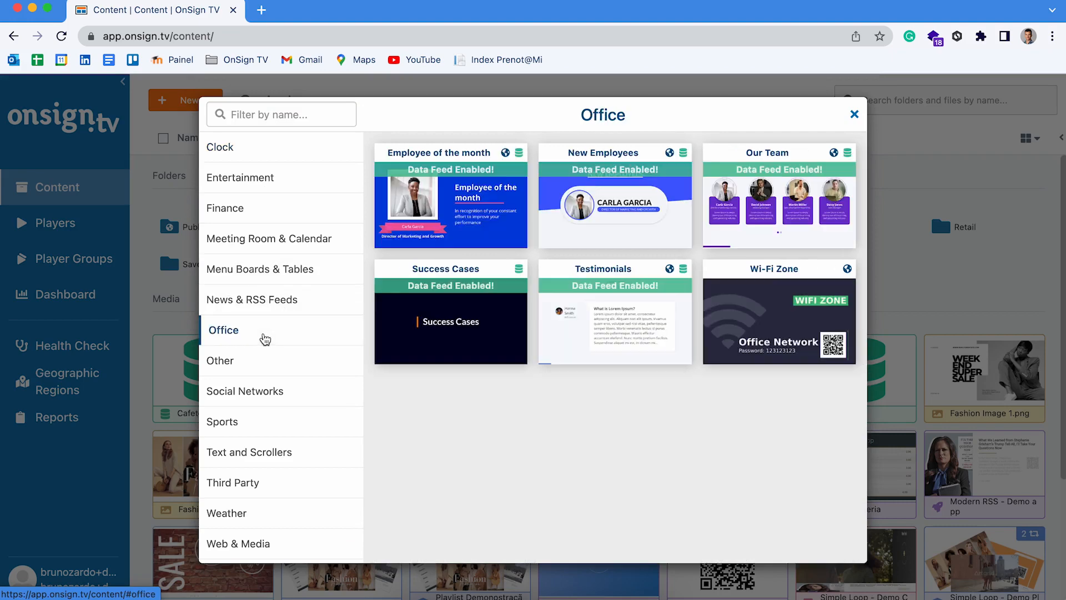
pyautogui.click(764, 228)
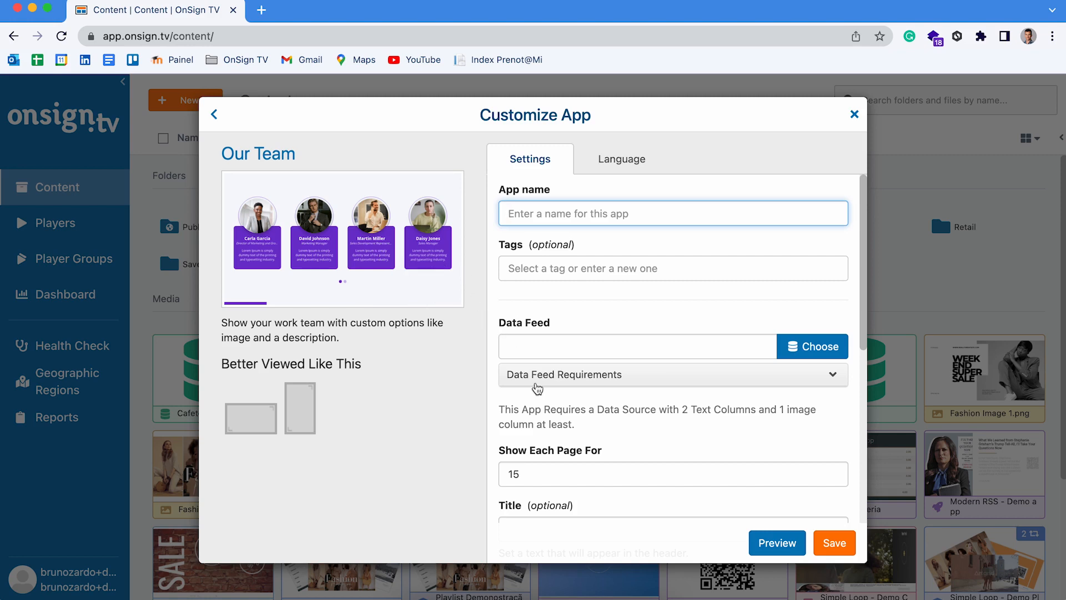
pyautogui.click(545, 383)
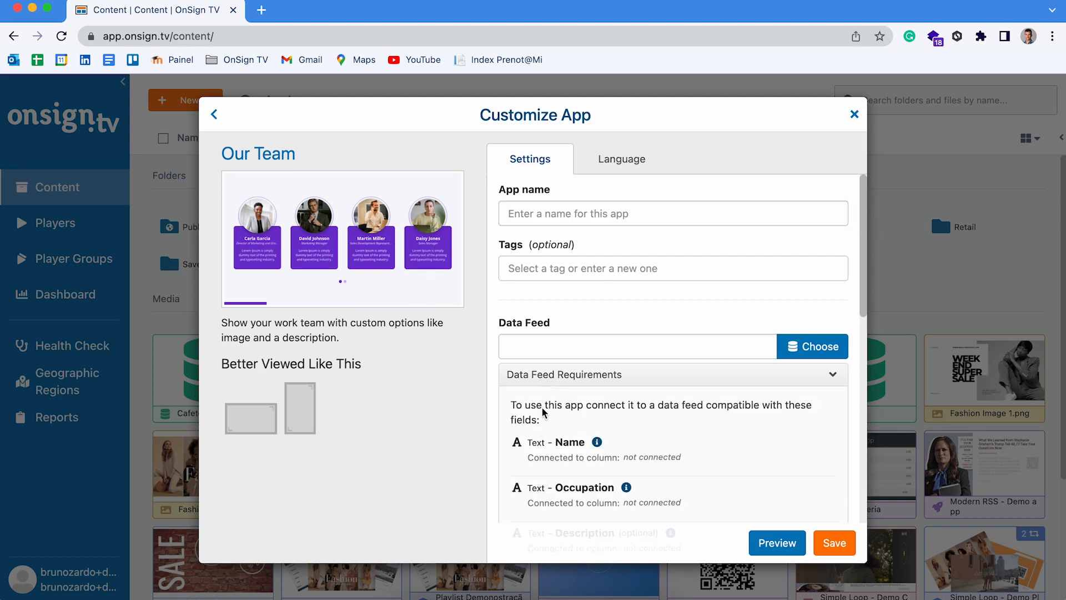
pyautogui.scroll(-1, 613, 425)
pyautogui.scroll(-5, 613, 424)
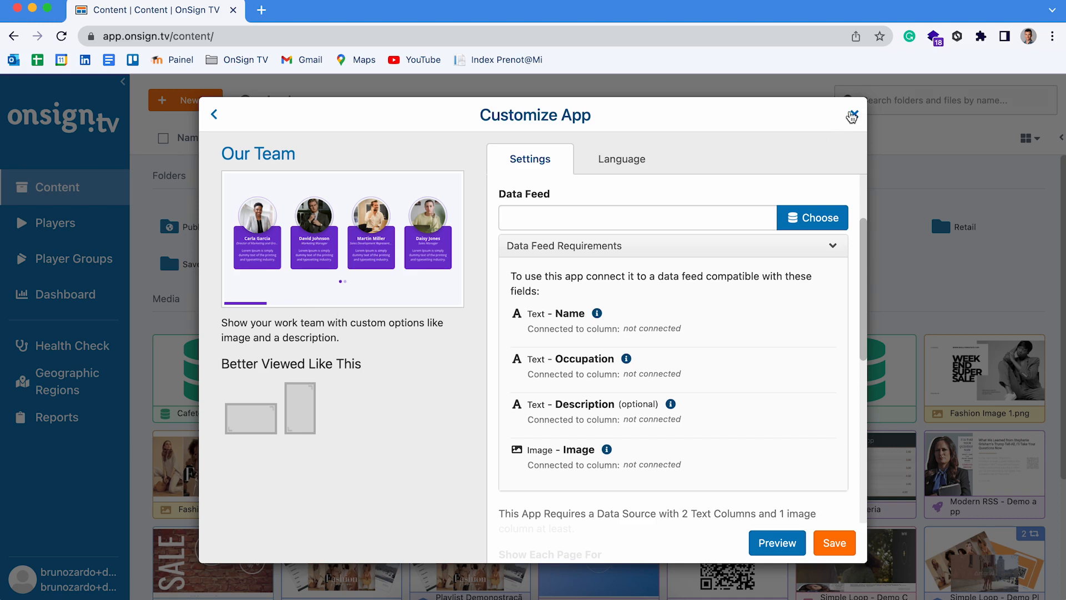
pyautogui.click(854, 114)
# Step: Open the Events data feed, review the Date column's settings without changing them, and save the feed
pyautogui.scroll(-1, 768, 269)
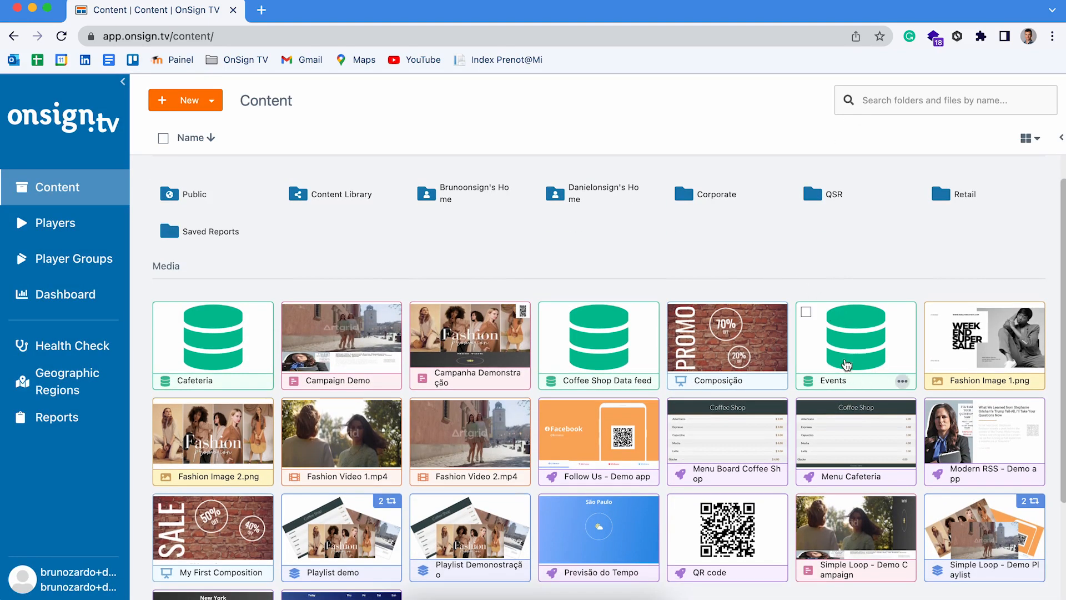
pyautogui.click(859, 352)
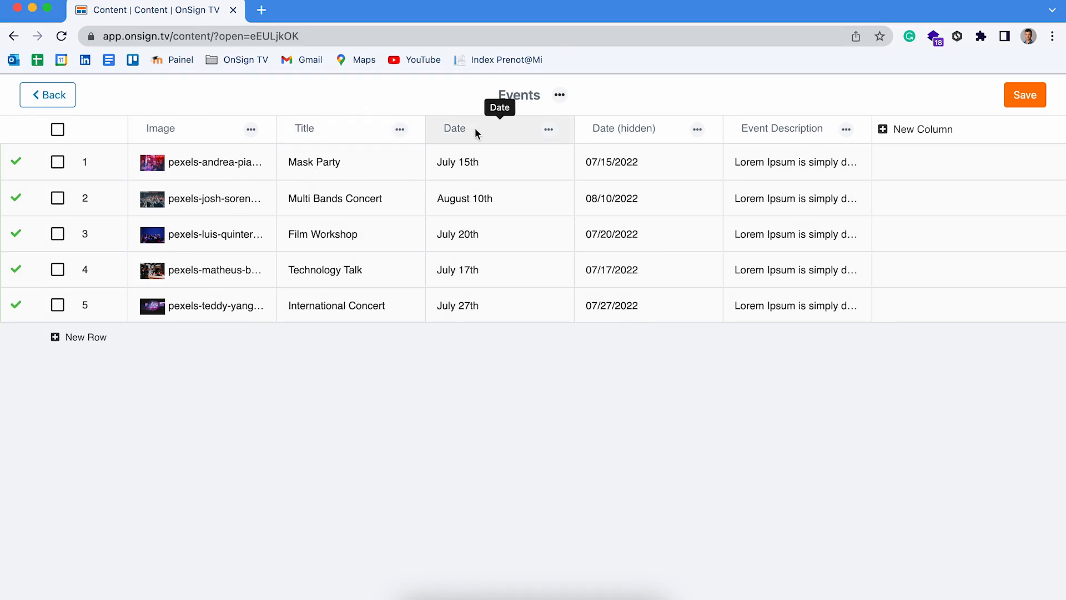
pyautogui.click(548, 129)
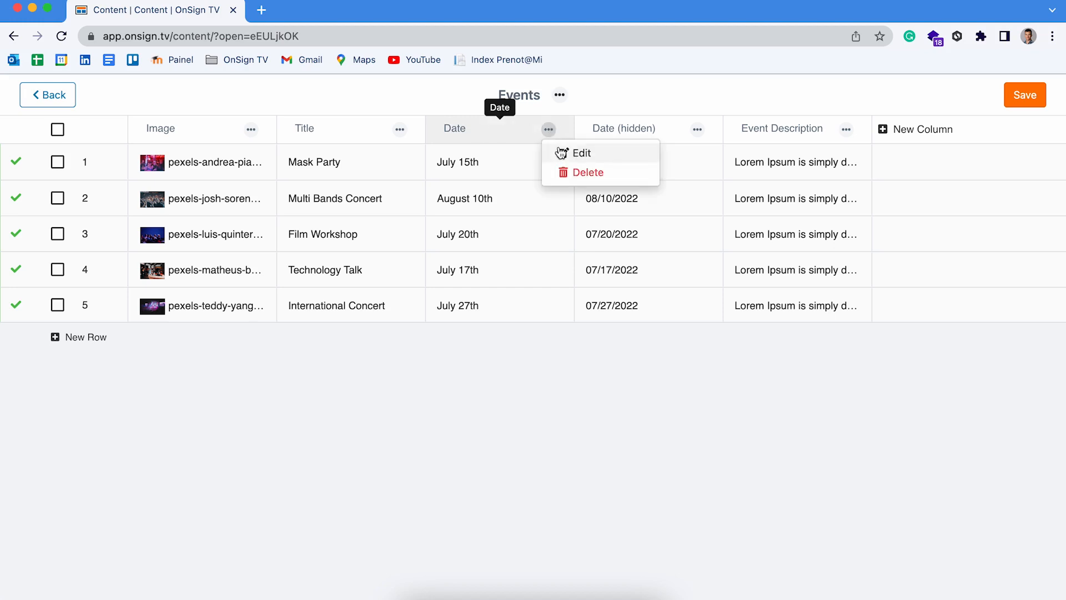
pyautogui.click(560, 151)
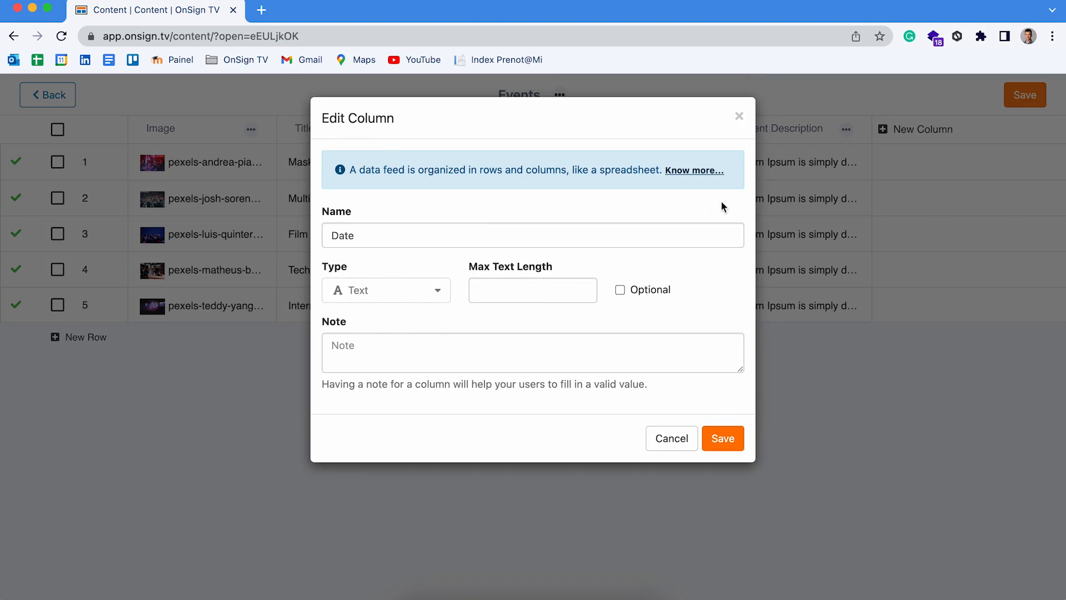
pyautogui.click(739, 117)
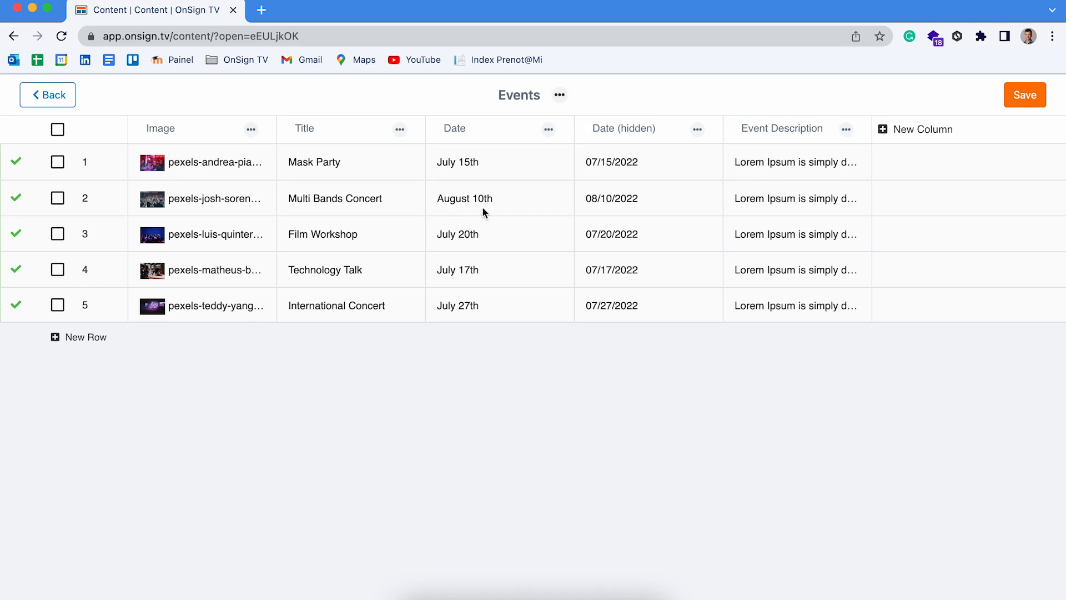
pyautogui.click(1025, 95)
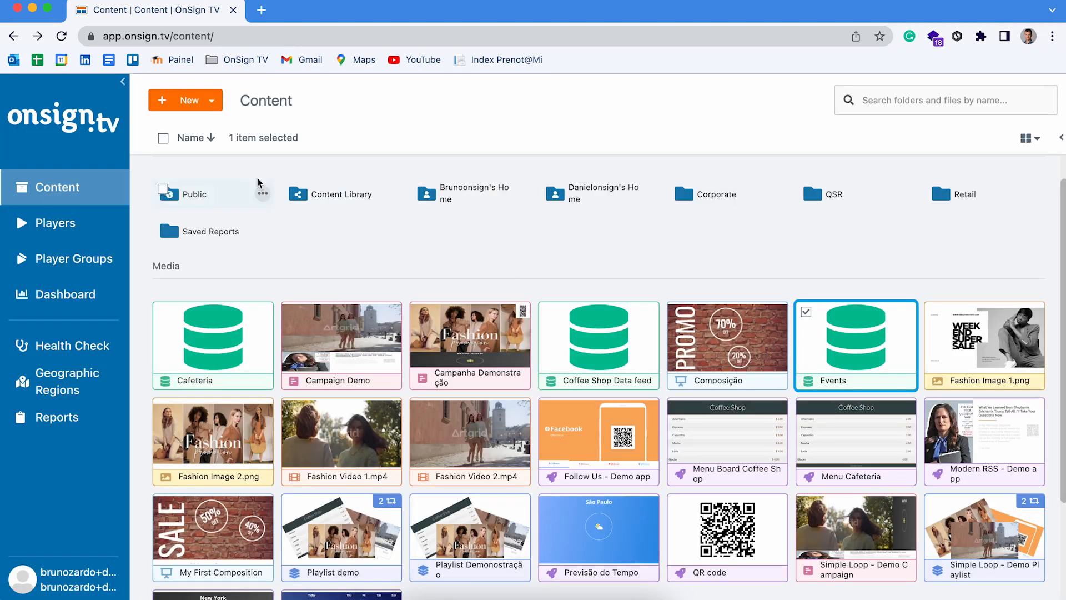
# Step: Create a new Our Team app from the Office category and name it Events
pyautogui.click(185, 108)
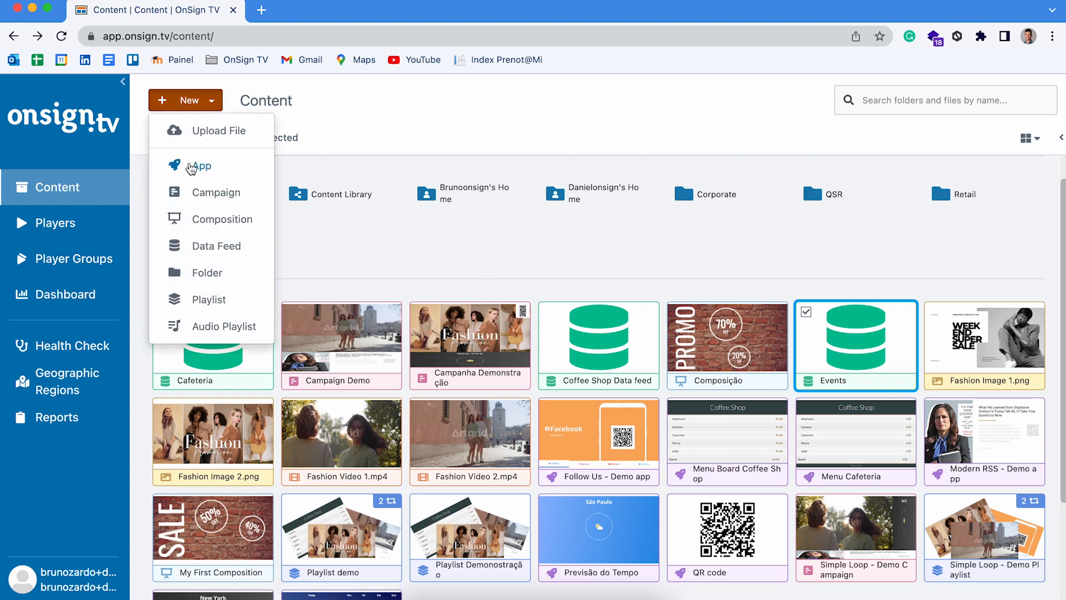
pyautogui.click(190, 166)
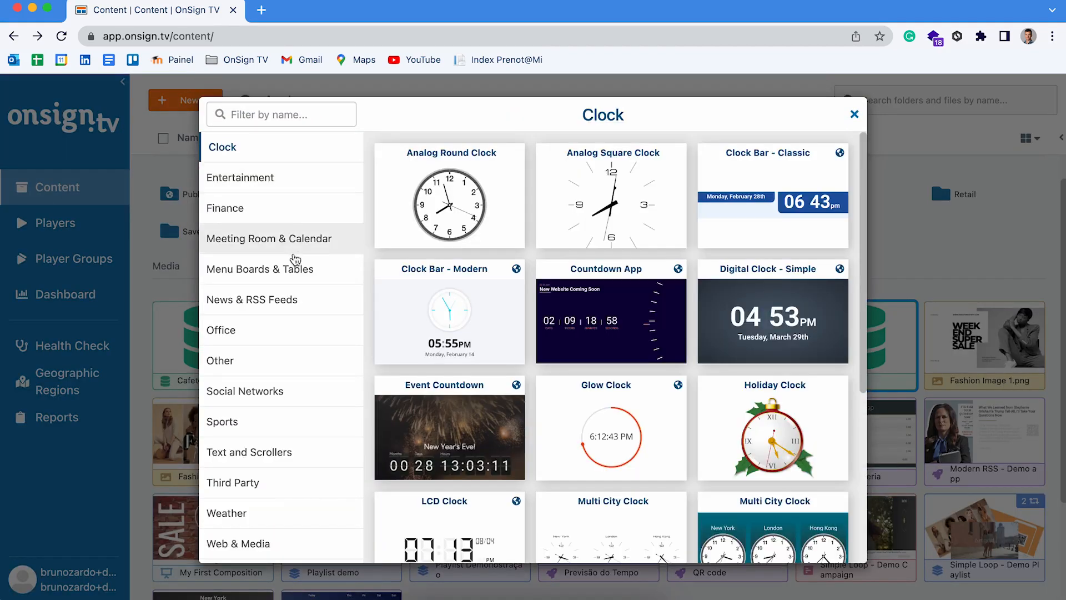
pyautogui.click(277, 333)
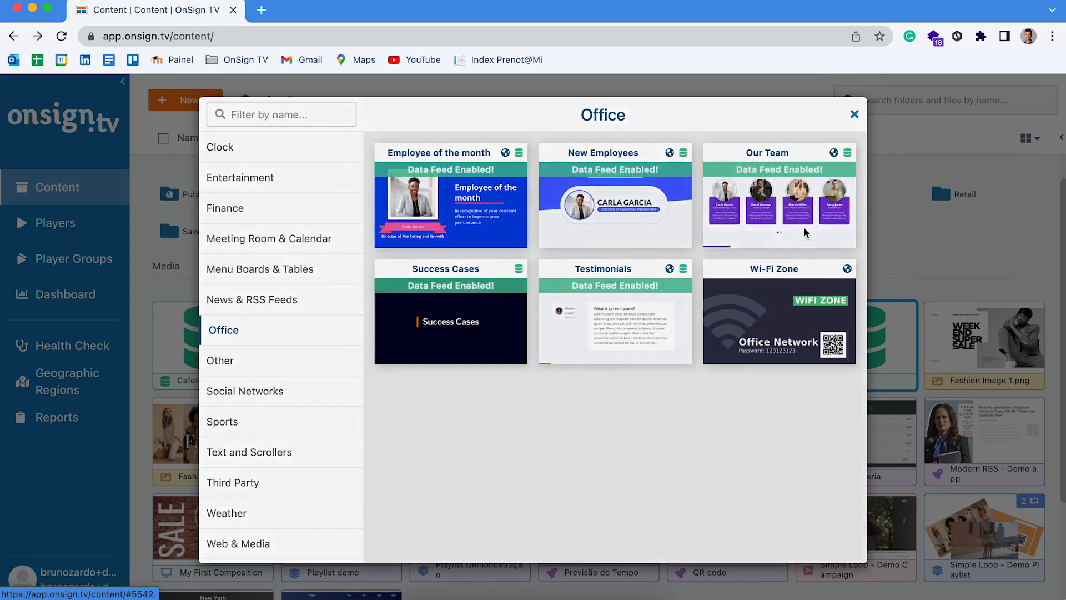
pyautogui.click(807, 232)
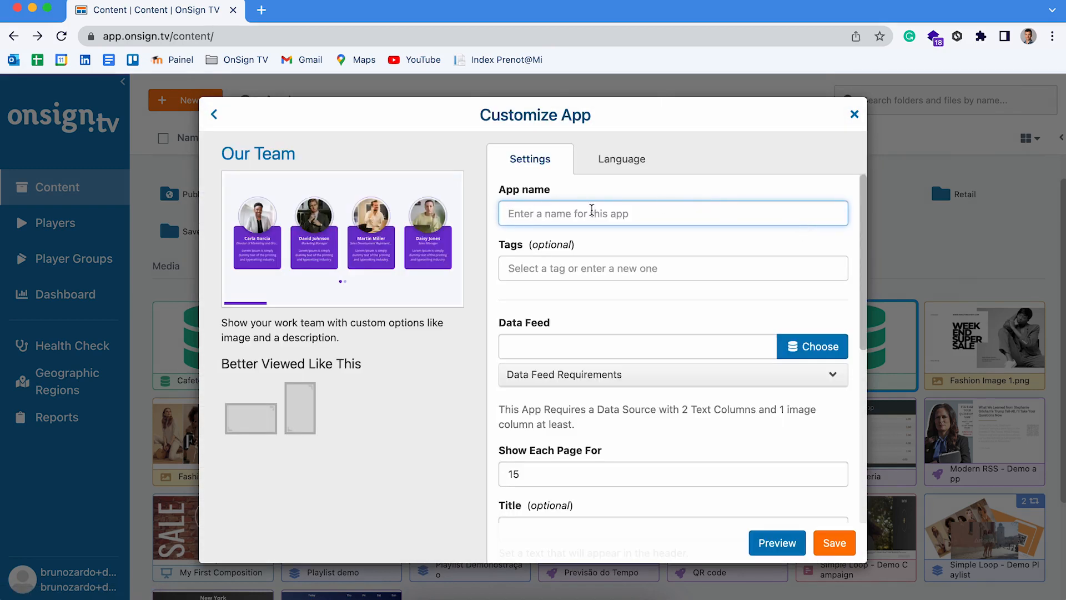
pyautogui.write('Events')
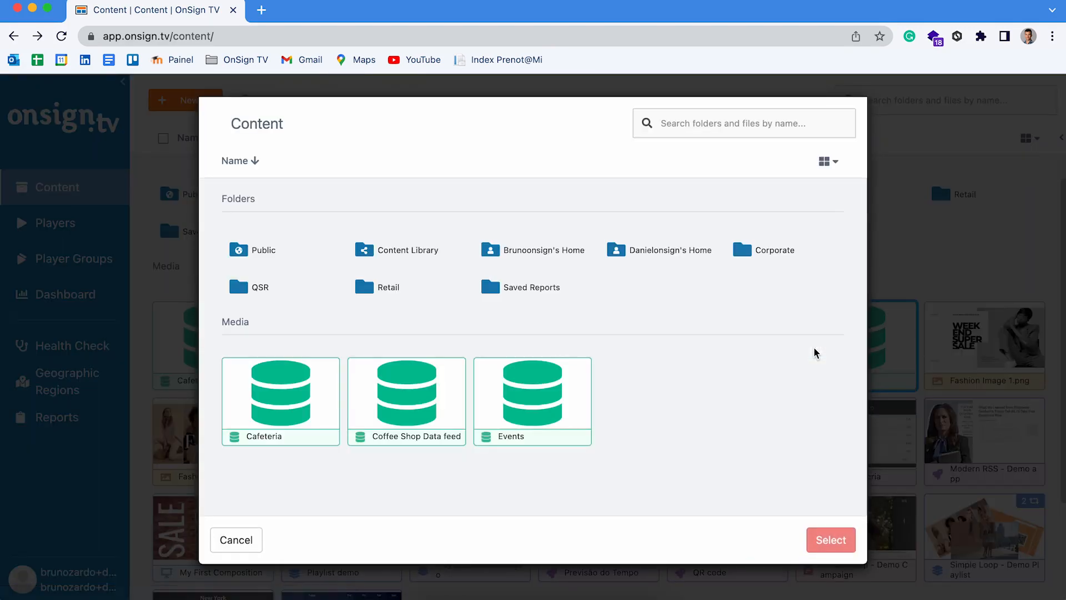
# Step: Connect the Events data feed to the app and match the Occupation field to the Date column
pyautogui.doubleClick(562, 401)
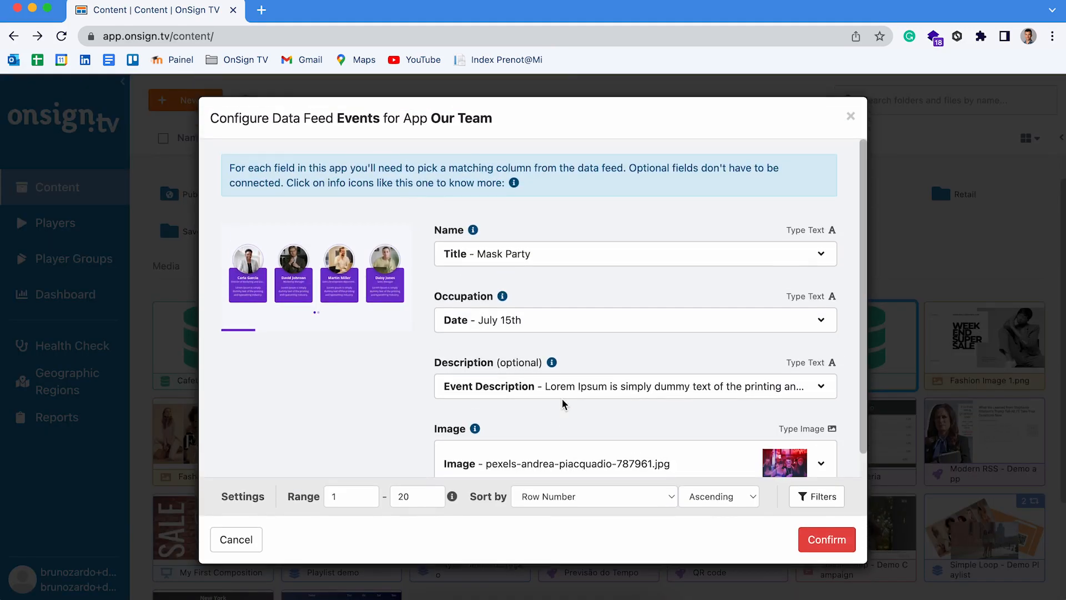
pyautogui.scroll(-1, 563, 401)
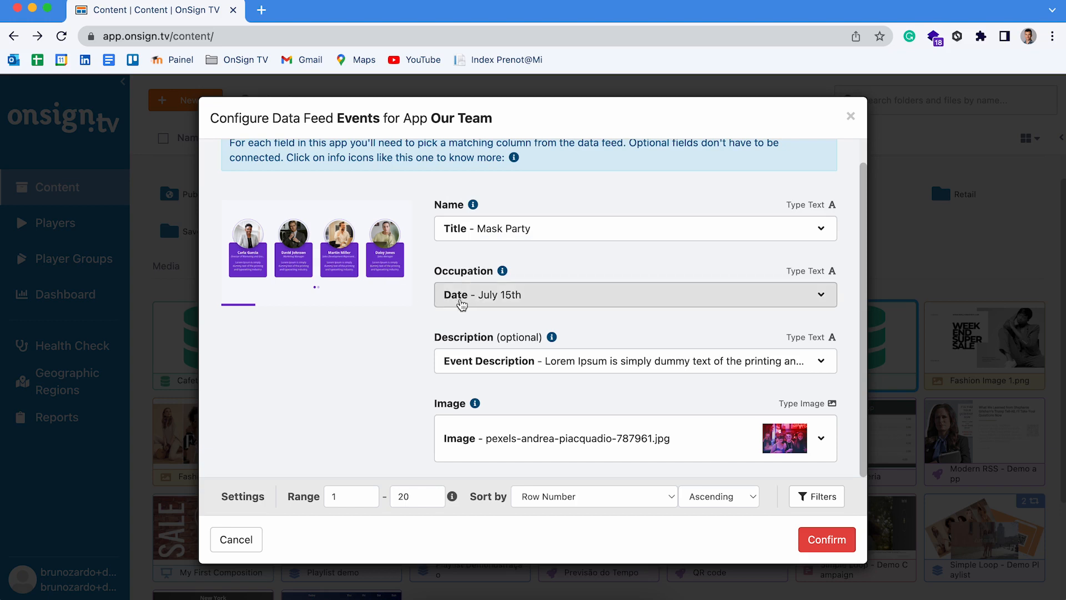
pyautogui.click(484, 306)
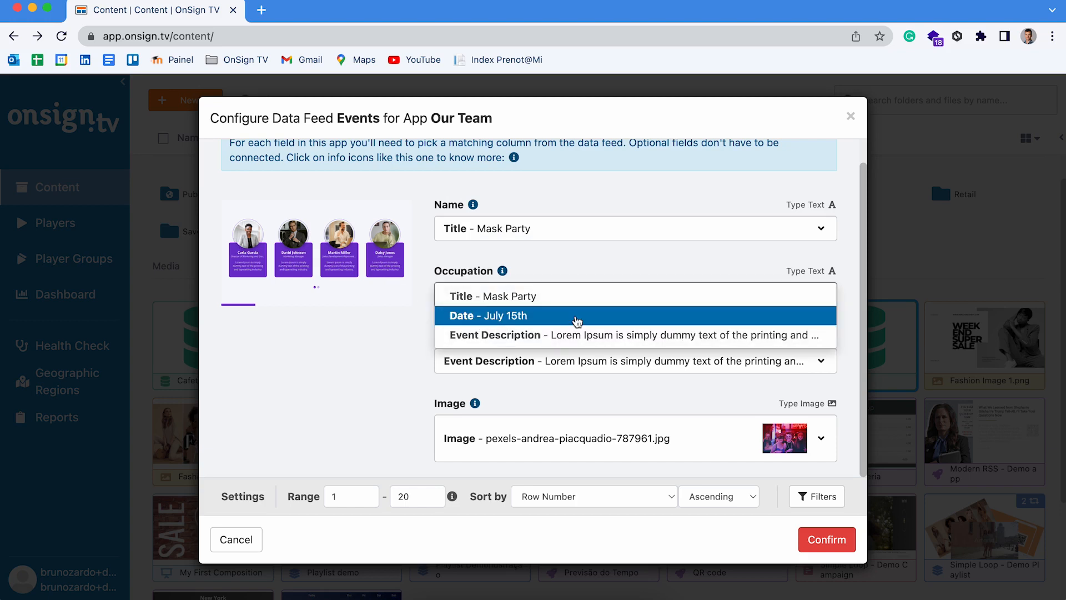
pyautogui.moveTo(834, 272); pyautogui.dragTo(781, 270)
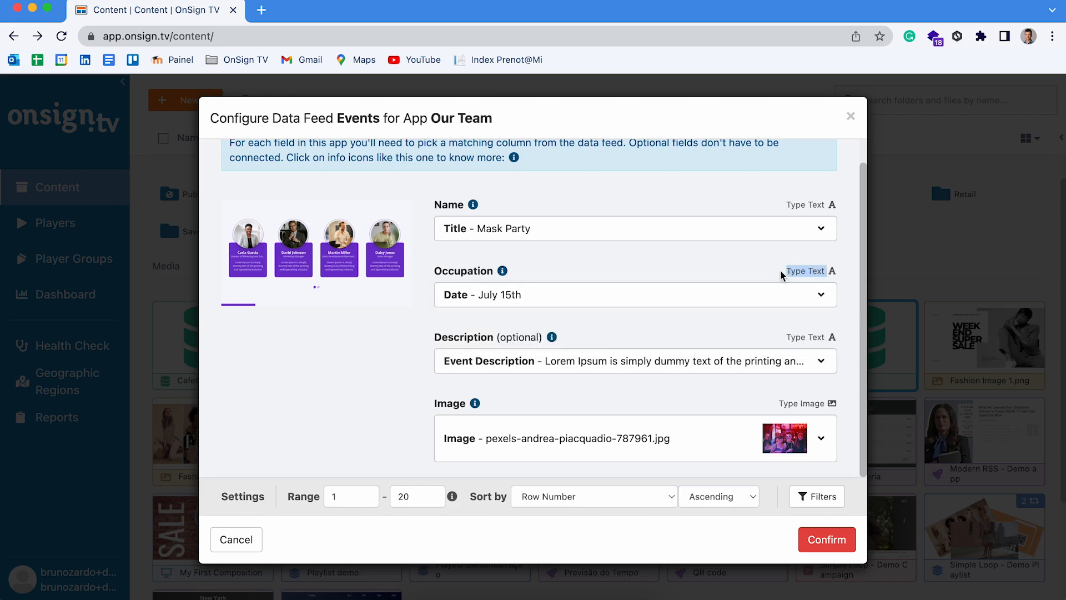
pyautogui.click(768, 300)
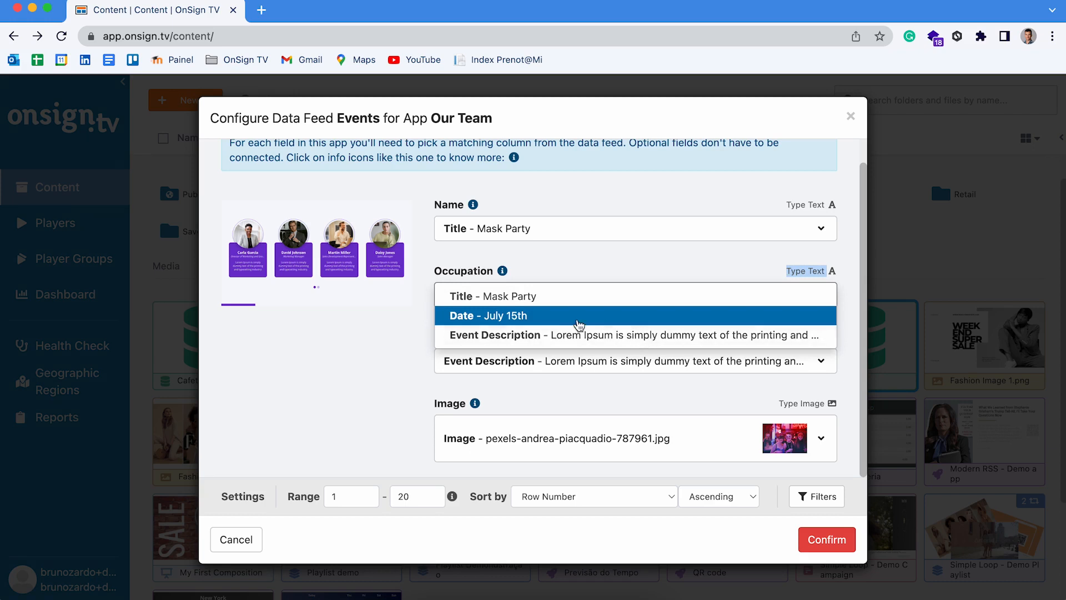
pyautogui.click(508, 316)
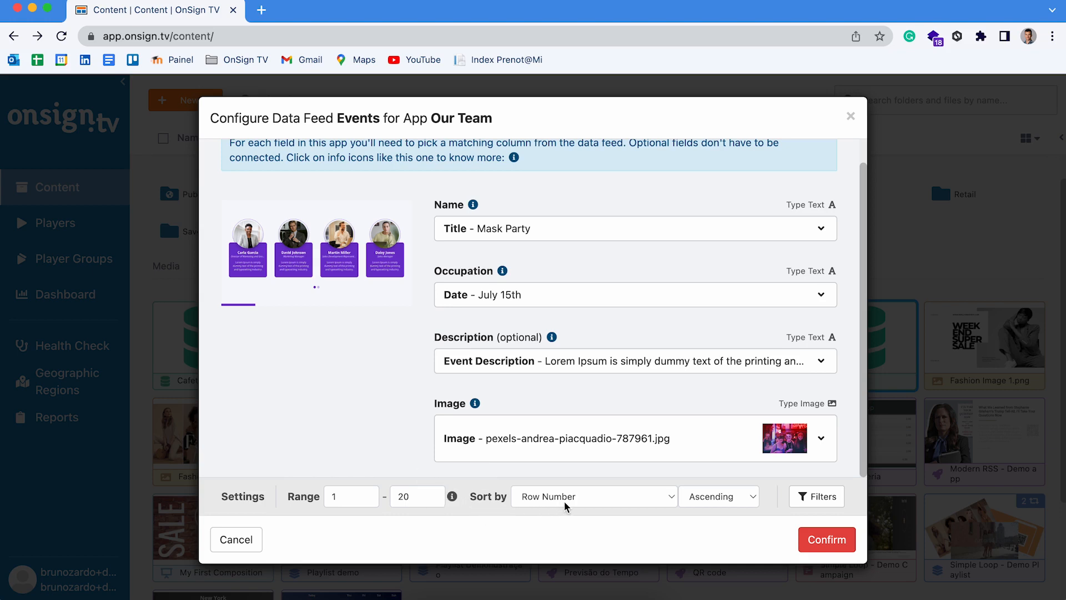
# Step: Sort the data feed rows by Date (hidden) in ascending order
pyautogui.click(592, 495)
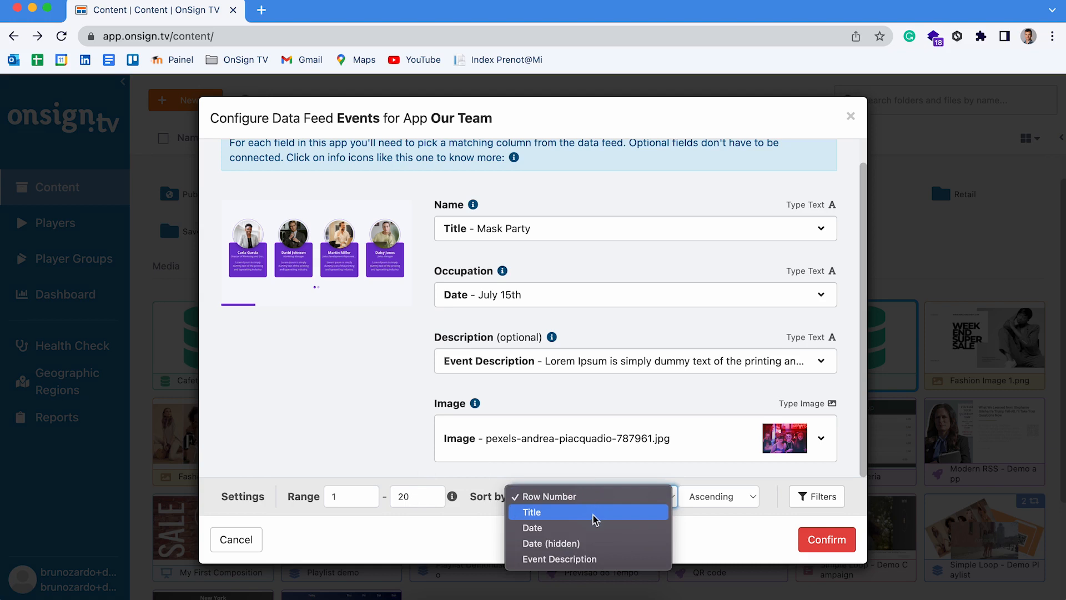
pyautogui.click(594, 545)
pyautogui.click(741, 497)
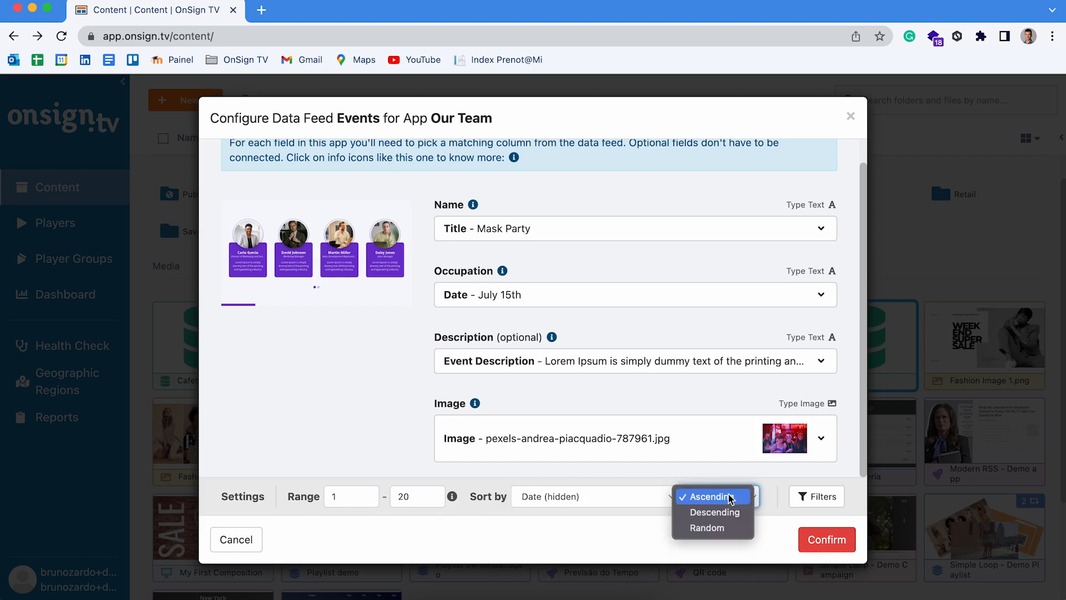
pyautogui.click(778, 518)
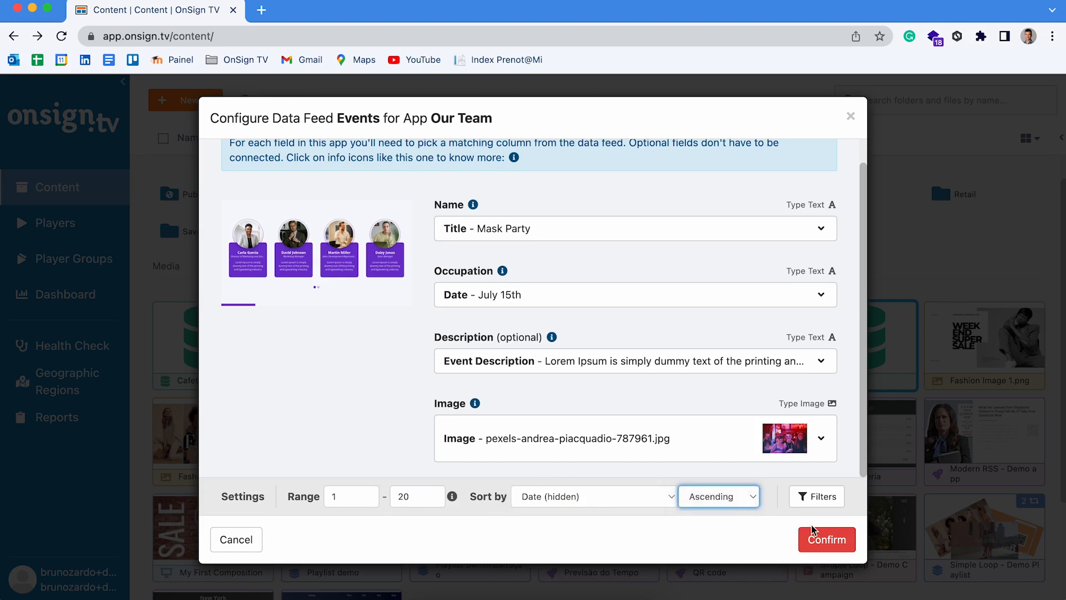
# Step: Add a row filter to the data feed and review the available columns and the conditions for Title
pyautogui.click(818, 497)
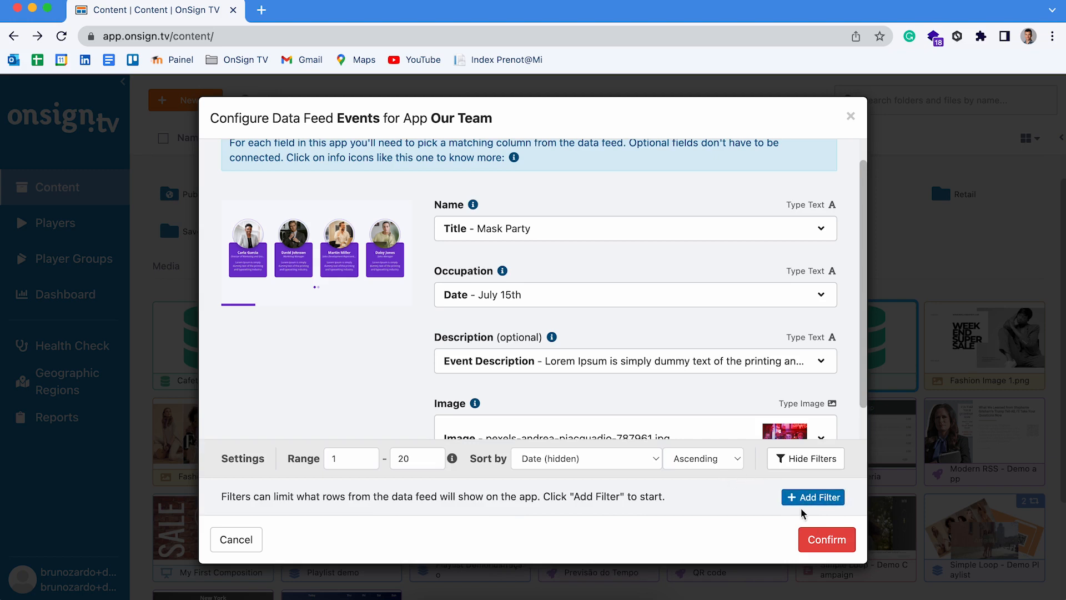
pyautogui.click(818, 502)
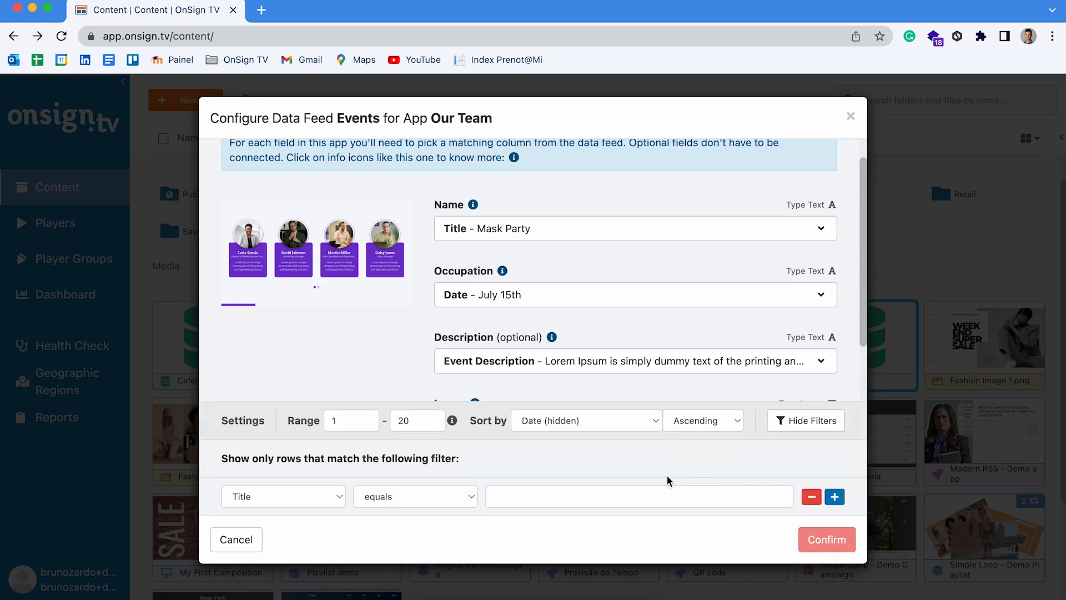
pyautogui.click(320, 500)
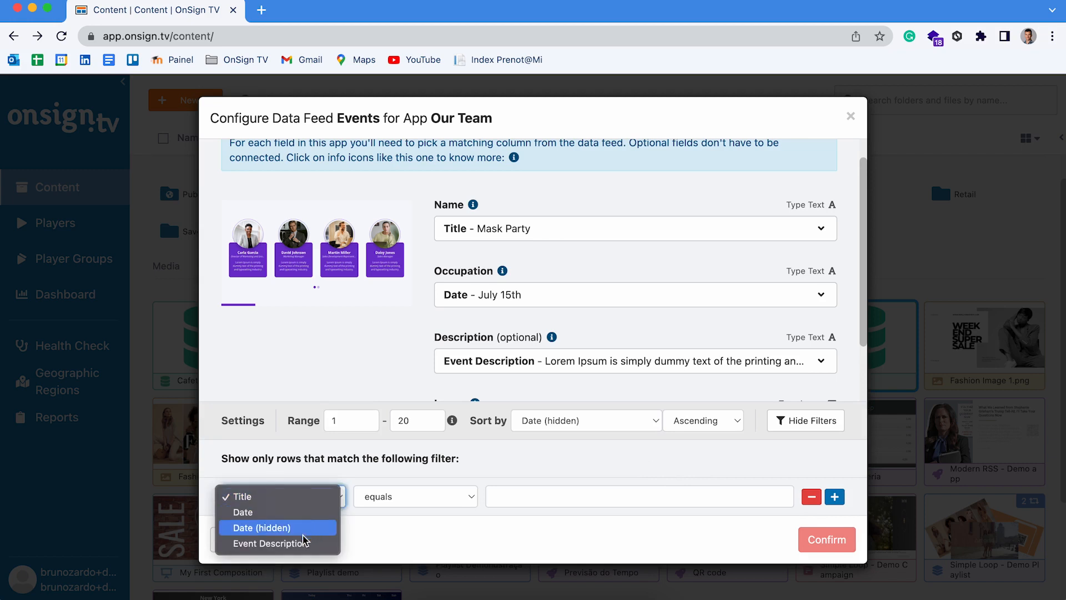
pyautogui.click(282, 499)
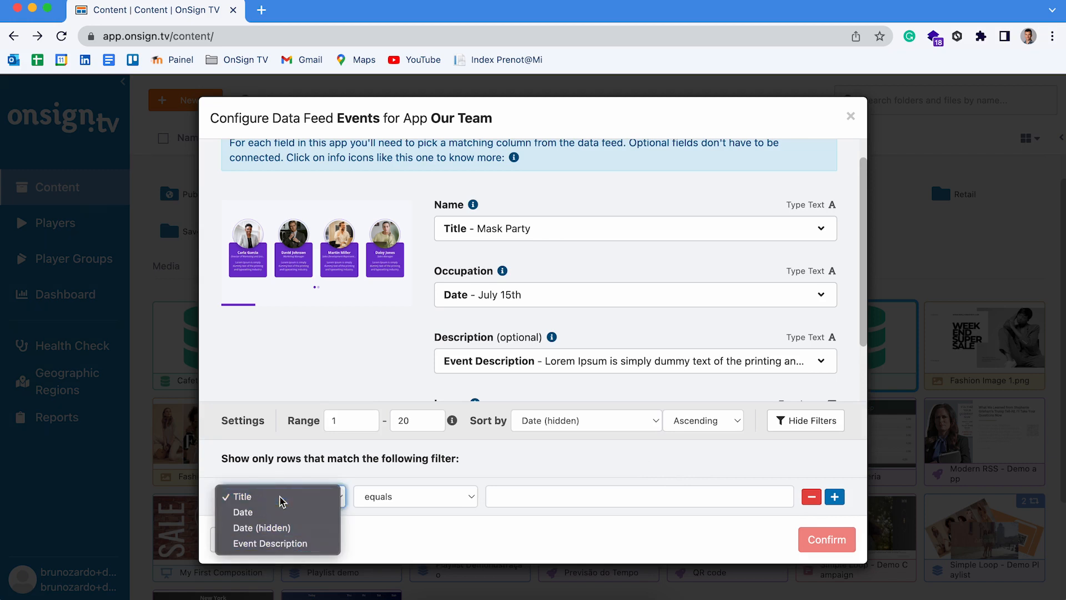
pyautogui.click(398, 497)
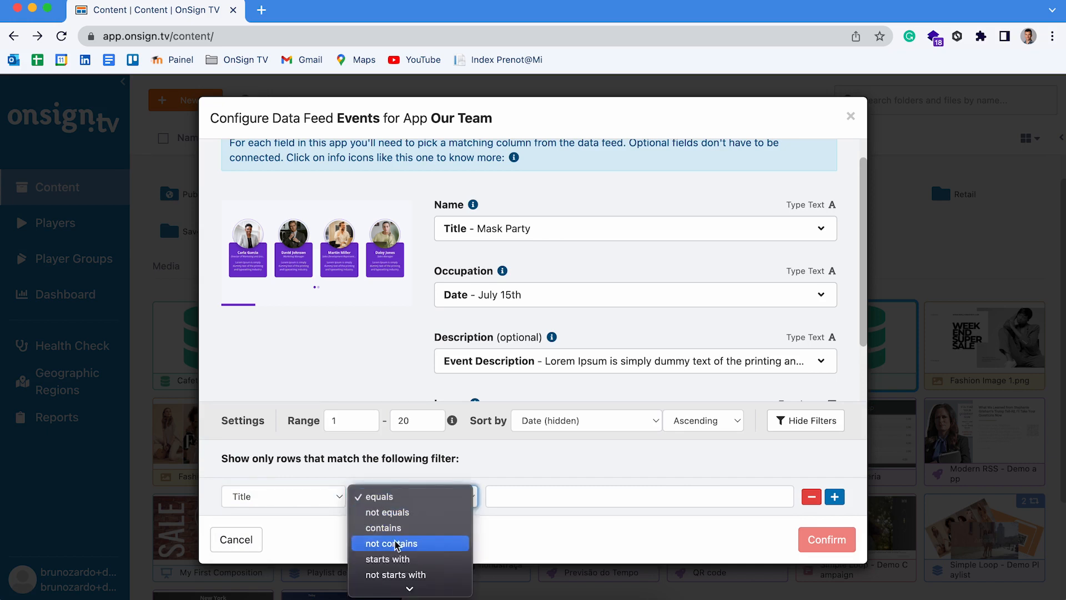
pyautogui.scroll(-2, 398, 544)
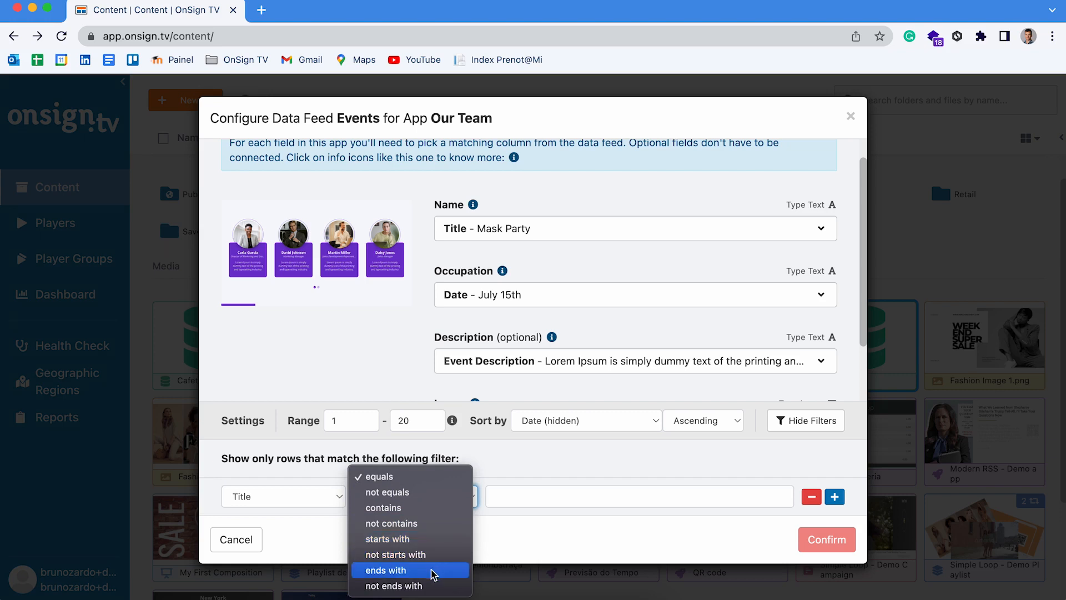
pyautogui.click(518, 548)
# Step: Filter the data feed rows to those whose Date (hidden) is this month, and preview the app
pyautogui.click(299, 496)
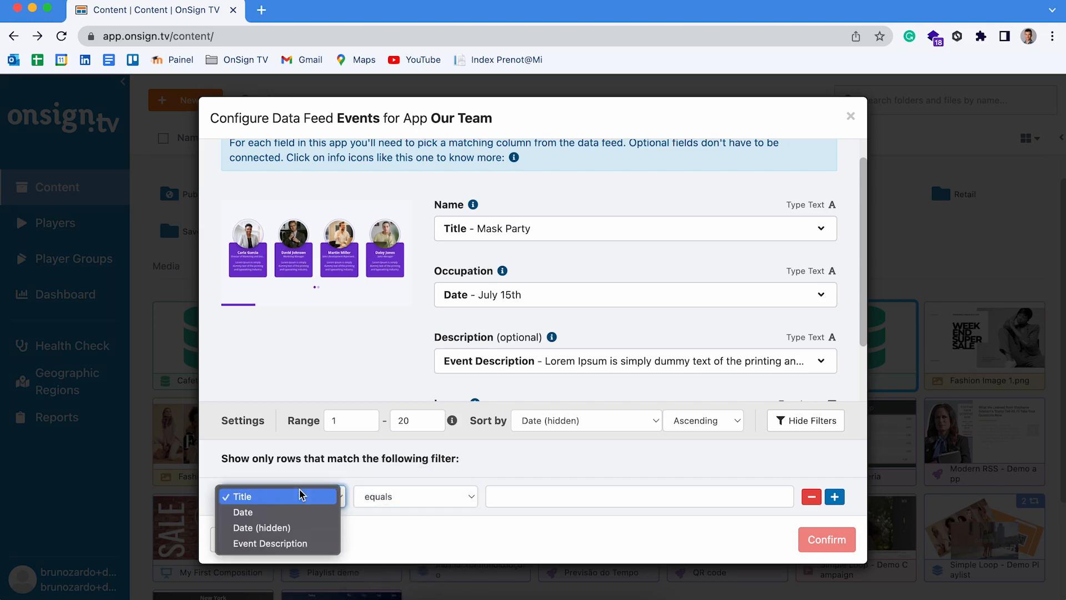
pyautogui.click(263, 529)
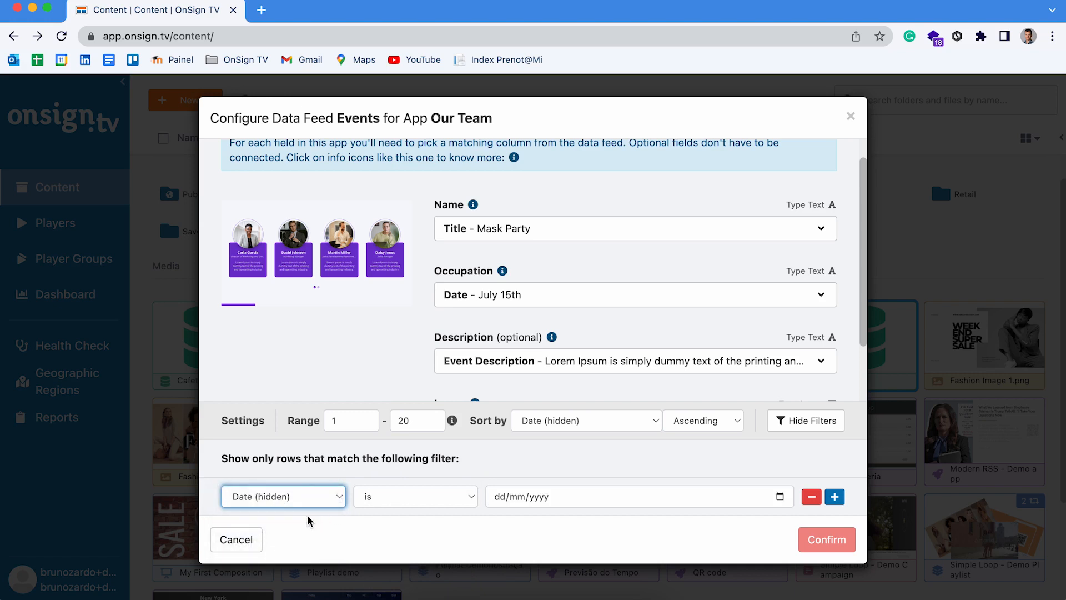
pyautogui.click(450, 498)
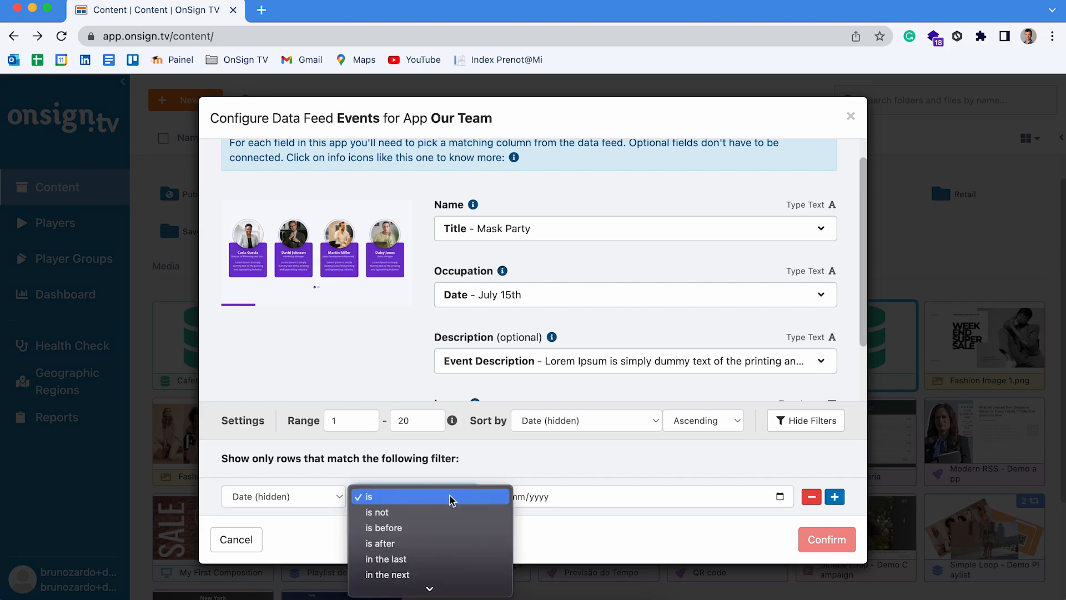
pyautogui.scroll(-5, 450, 498)
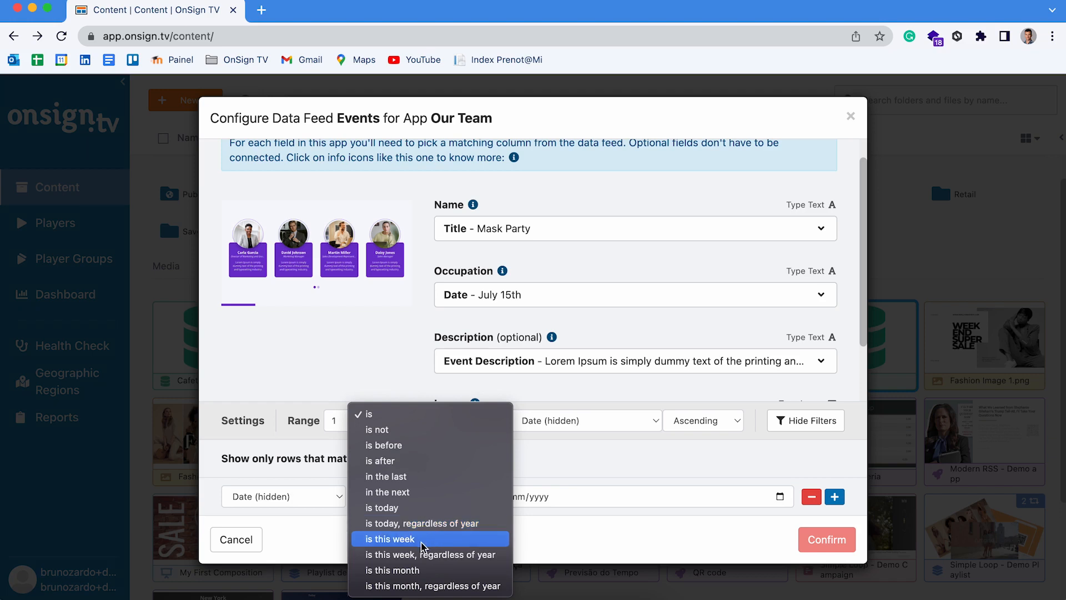
pyautogui.click(415, 572)
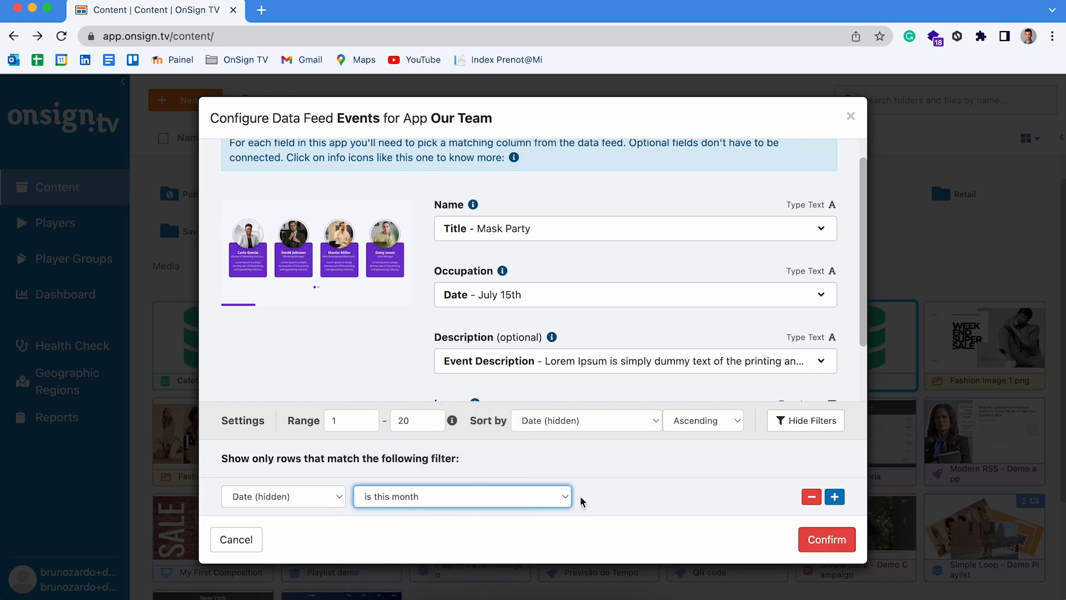
pyautogui.click(812, 541)
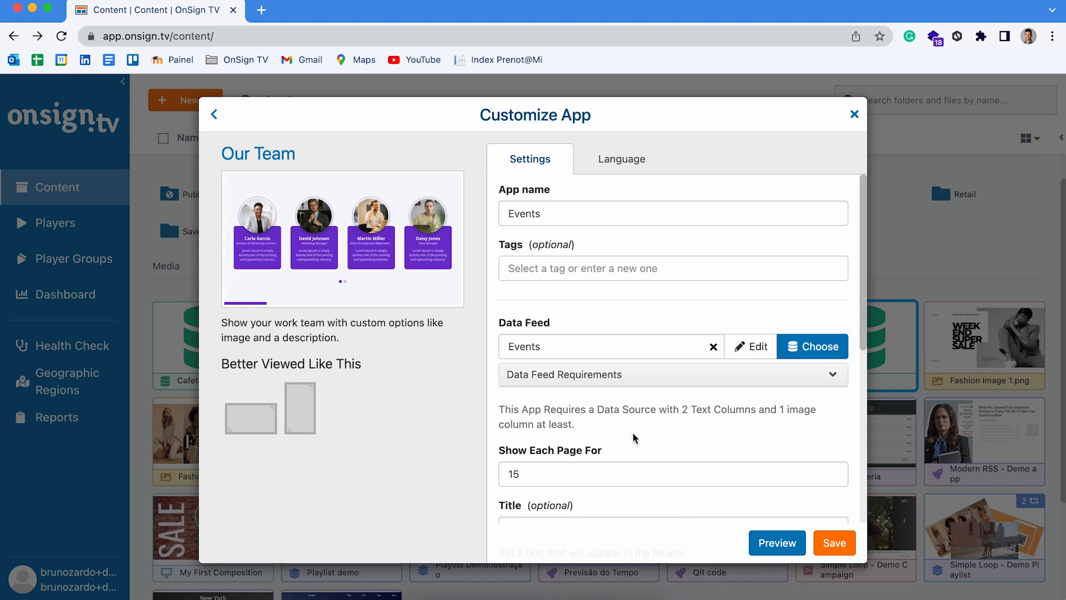
pyautogui.click(784, 545)
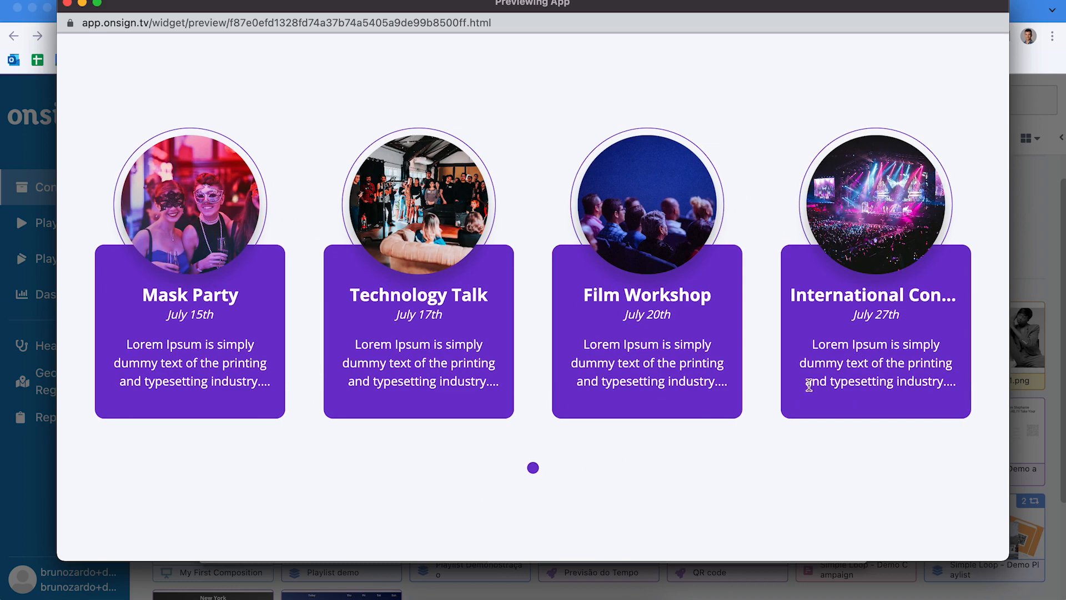
pyautogui.click(69, 4)
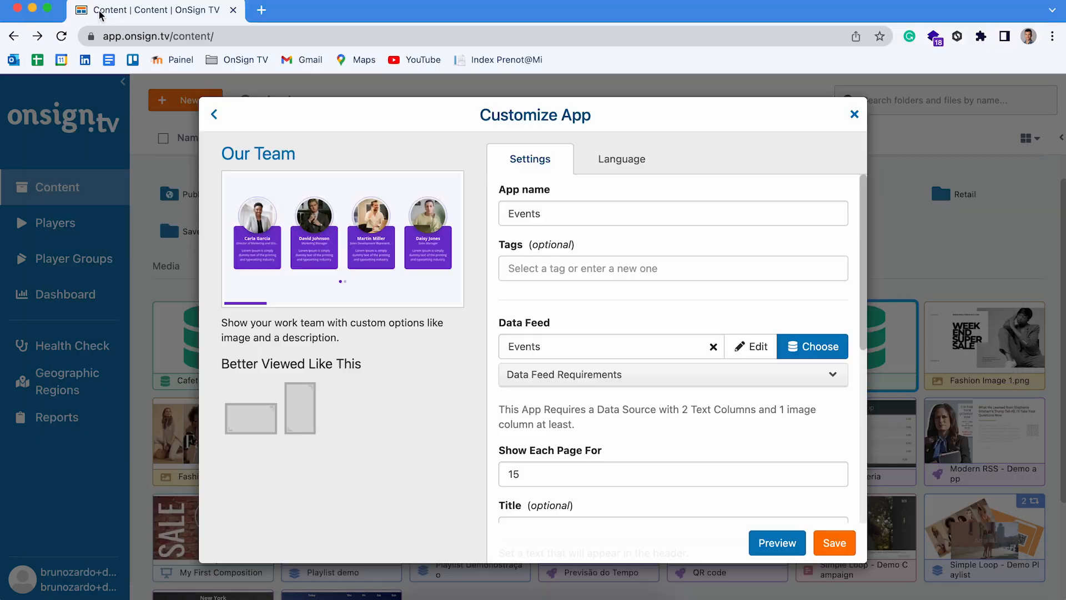
# Step: Remove the row filter from the app's Events data feed configuration and preview the app again
pyautogui.click(754, 344)
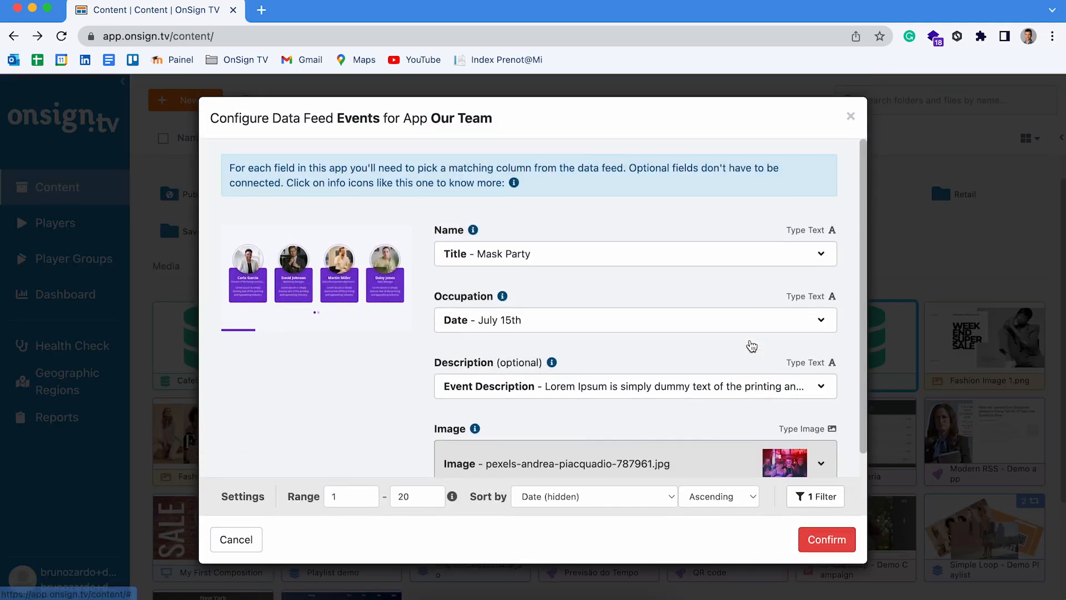
pyautogui.click(827, 502)
pyautogui.click(810, 494)
pyautogui.click(828, 540)
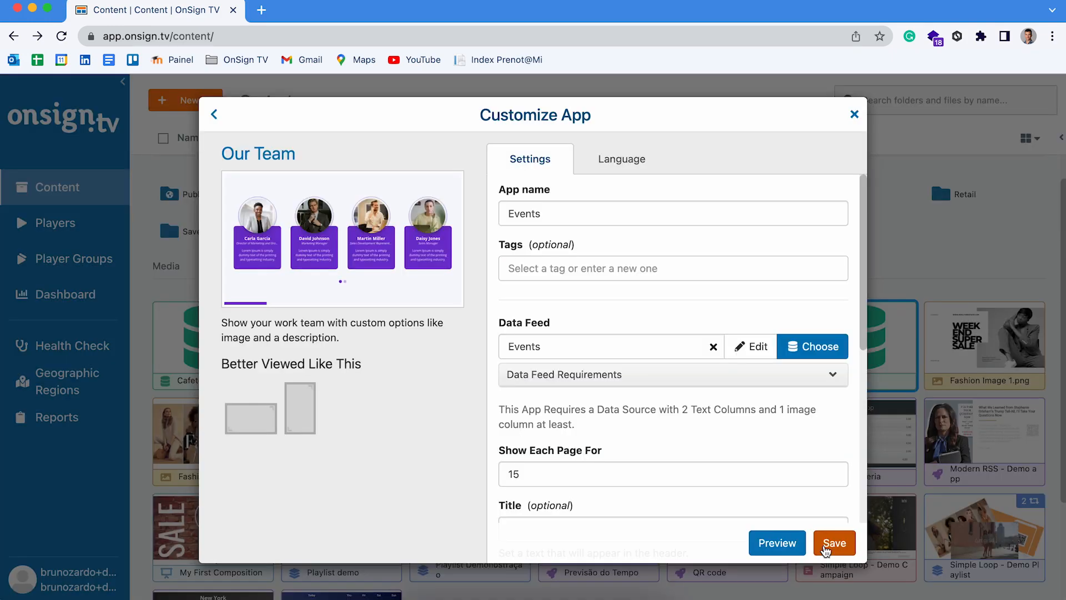
pyautogui.click(777, 542)
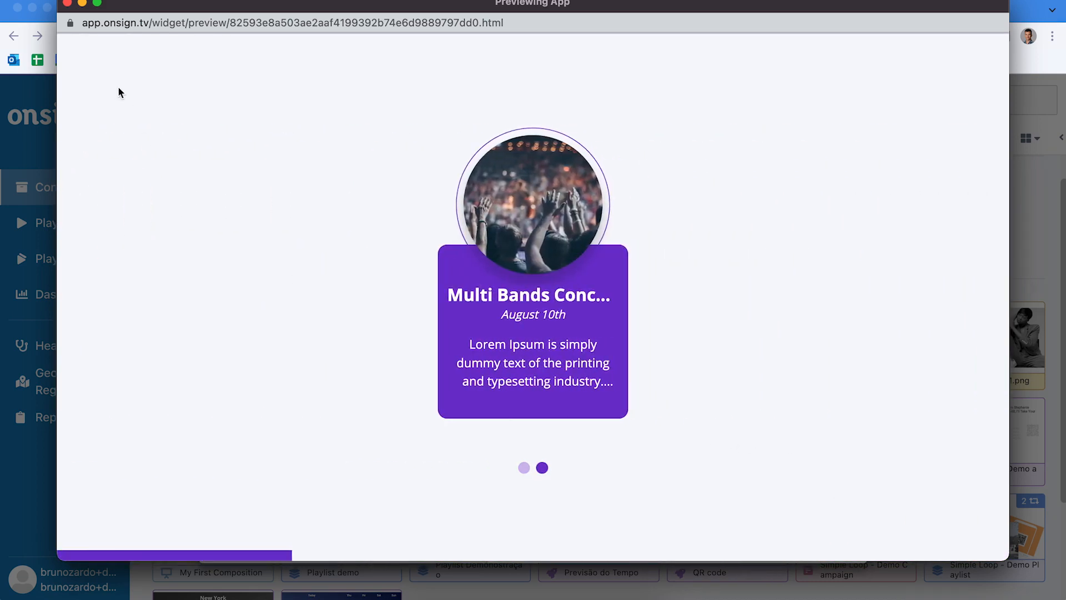
pyautogui.click(68, 4)
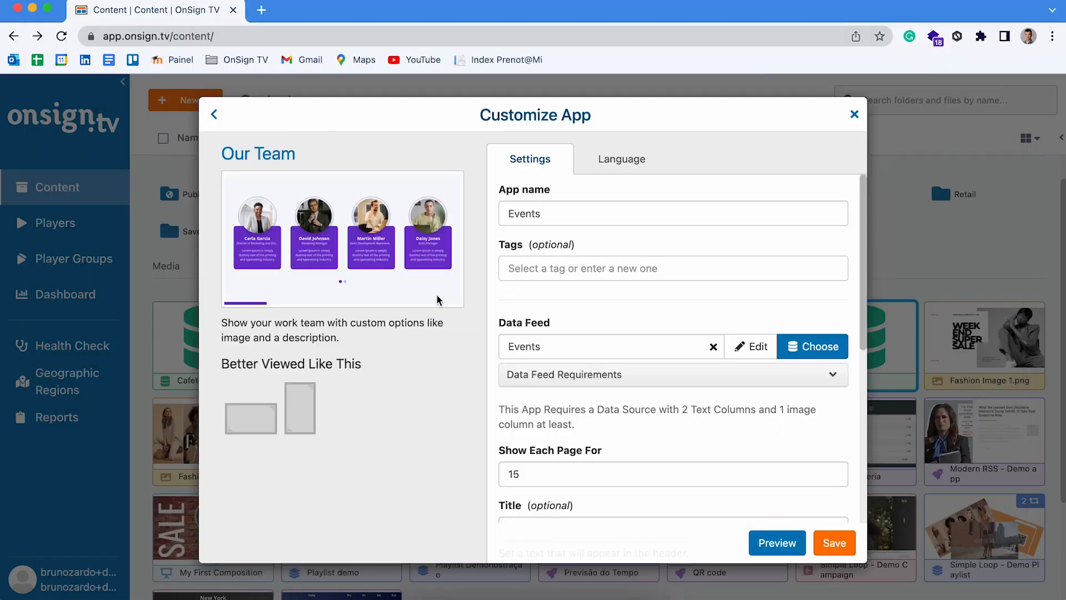
pyautogui.scroll(-8, 651, 387)
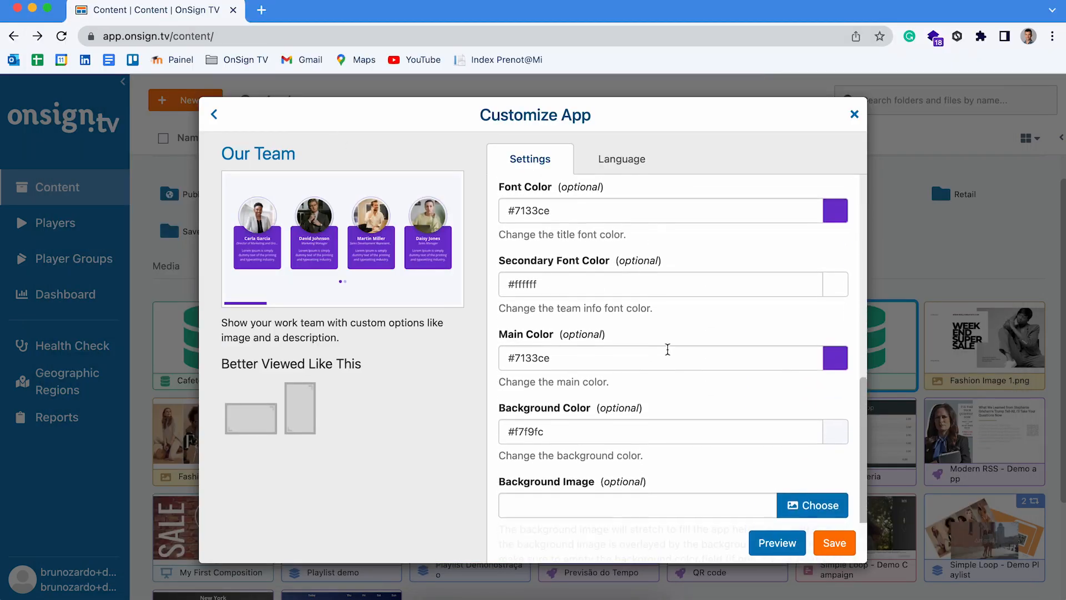
pyautogui.scroll(9, 667, 348)
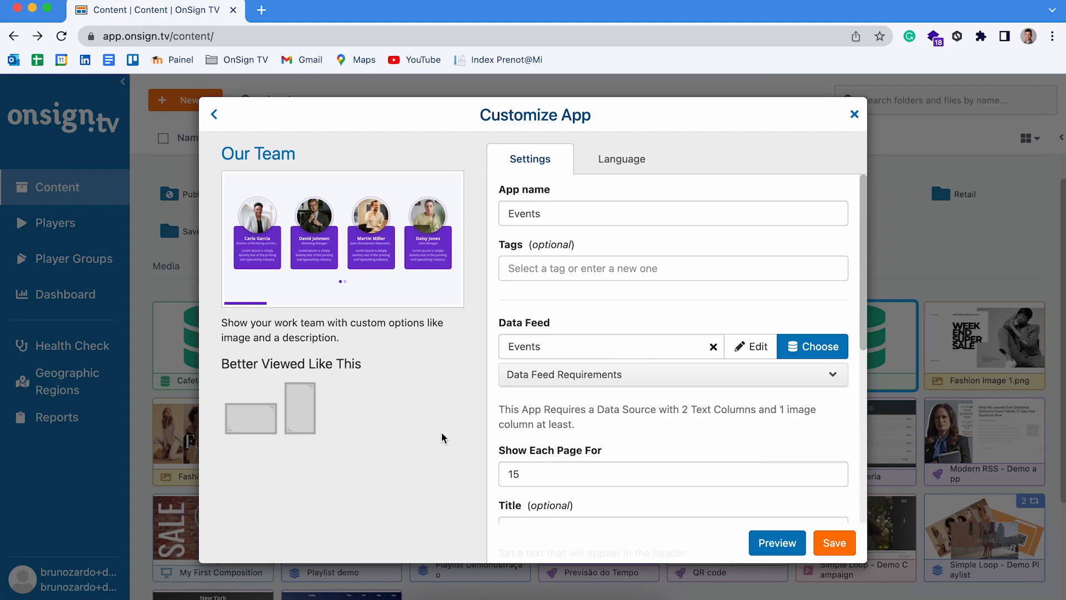